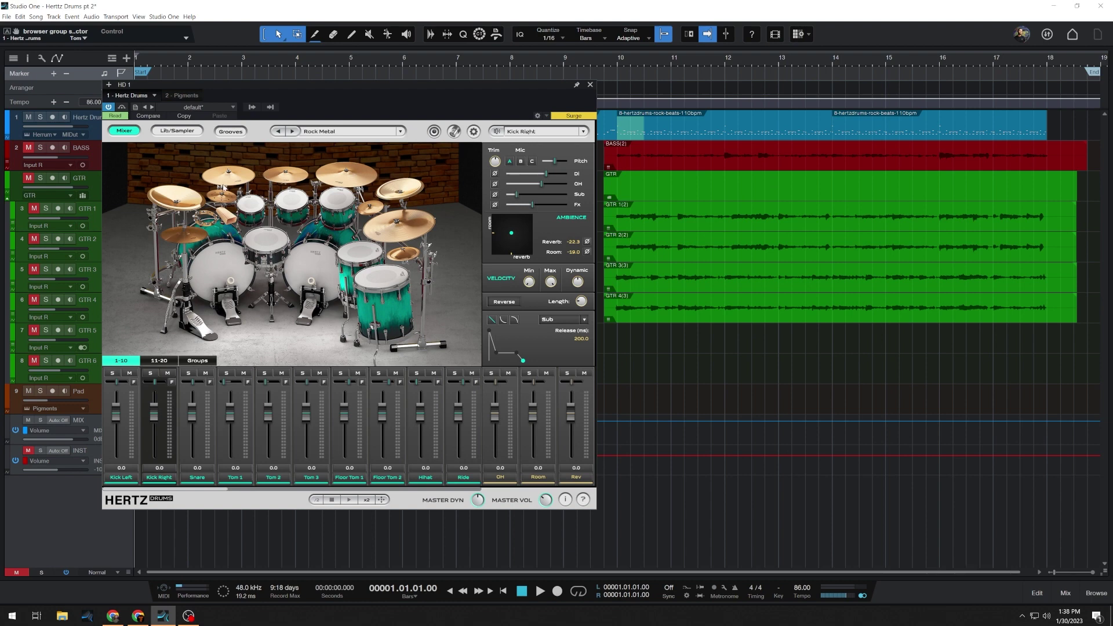
# Look through the mixer's channel banks 11-20 and Groups, and return to channels 1-10
pyautogui.click(158, 363)
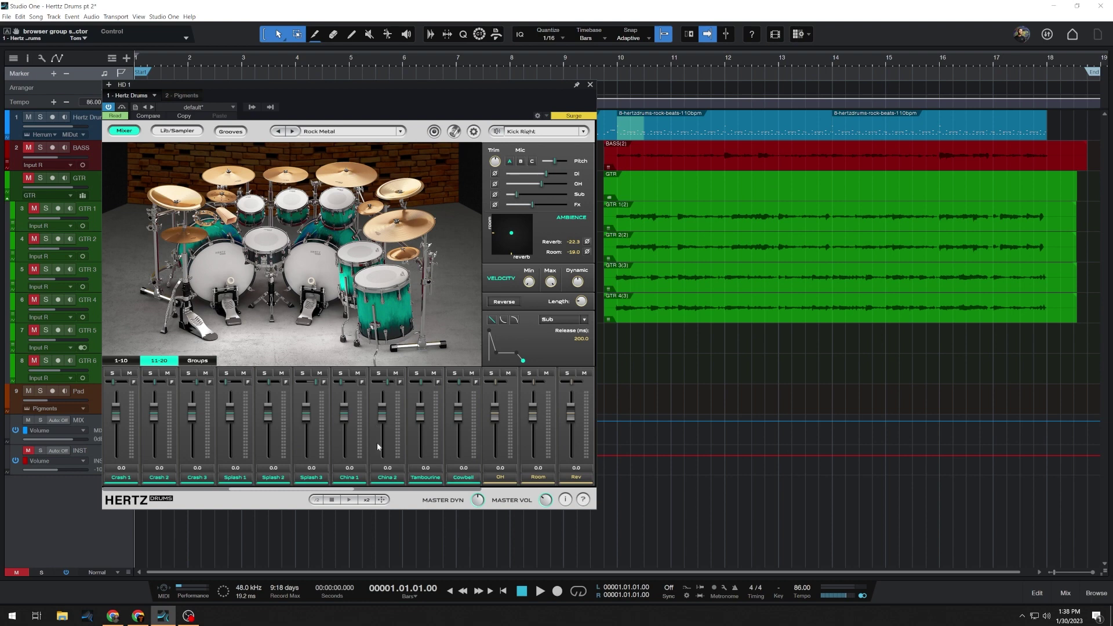
pyautogui.click(121, 360)
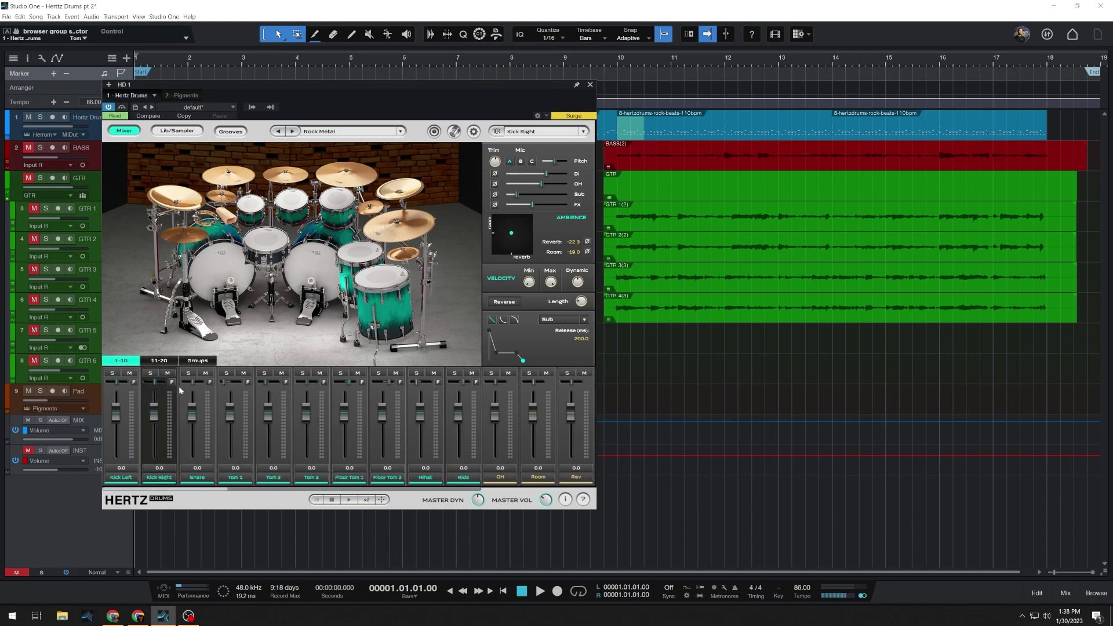
pyautogui.click(196, 360)
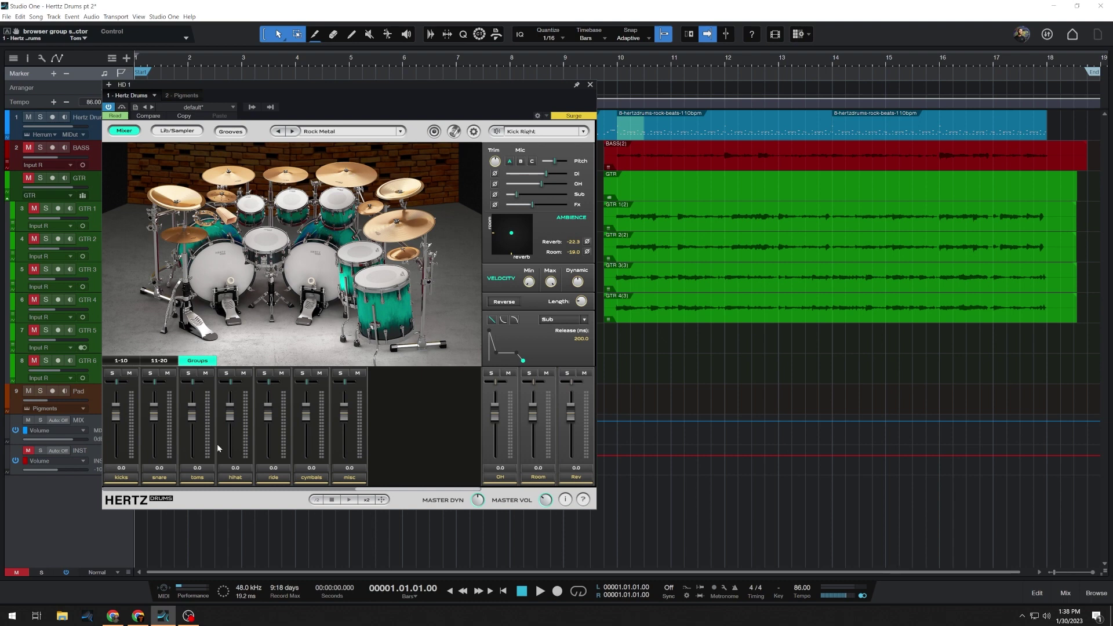
pyautogui.click(121, 360)
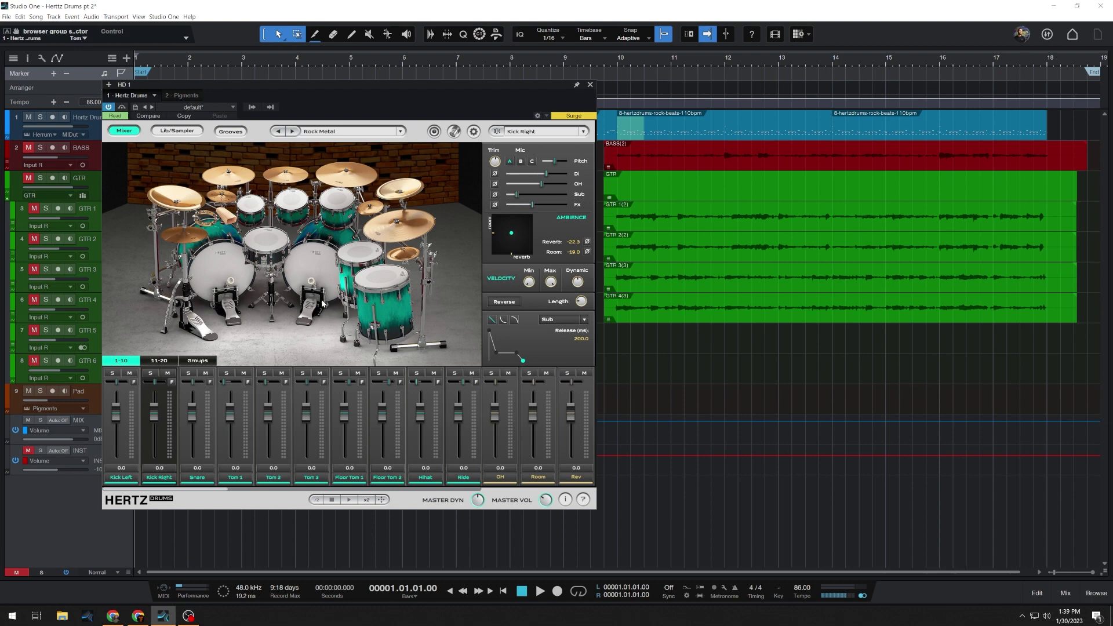
# Audition the right kick drum with its different mic options and set its mic to B
pyautogui.click(310, 266)
pyautogui.click(521, 161)
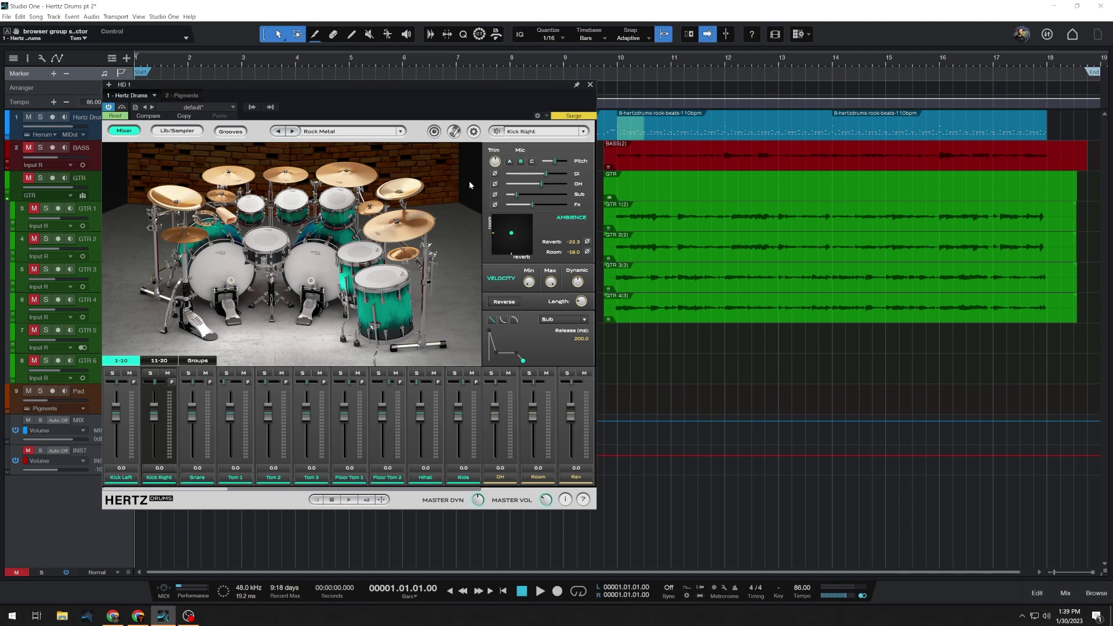
pyautogui.click(314, 268)
pyautogui.click(532, 162)
pyautogui.click(316, 268)
pyautogui.click(317, 269)
pyautogui.click(510, 162)
pyautogui.click(520, 162)
# Audition other kick samples in the library/sampler grid and reselect sample 6 in row B, Vintage 24"x14" from the White pack
pyautogui.click(168, 134)
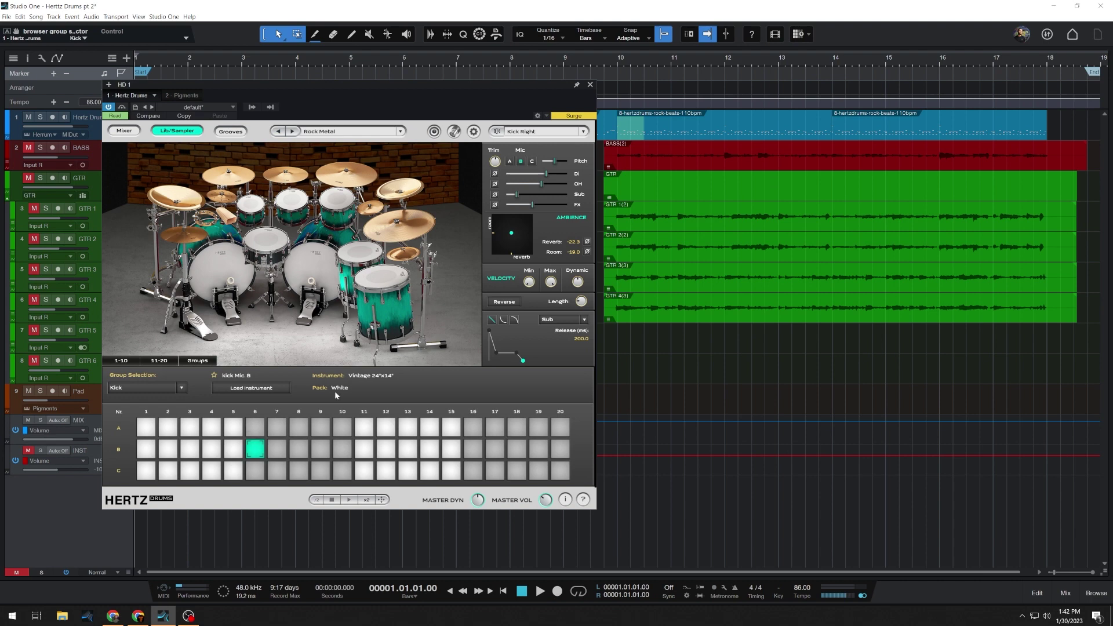
pyautogui.moveTo(335, 390)
pyautogui.click(314, 428)
pyautogui.click(343, 457)
pyautogui.click(295, 456)
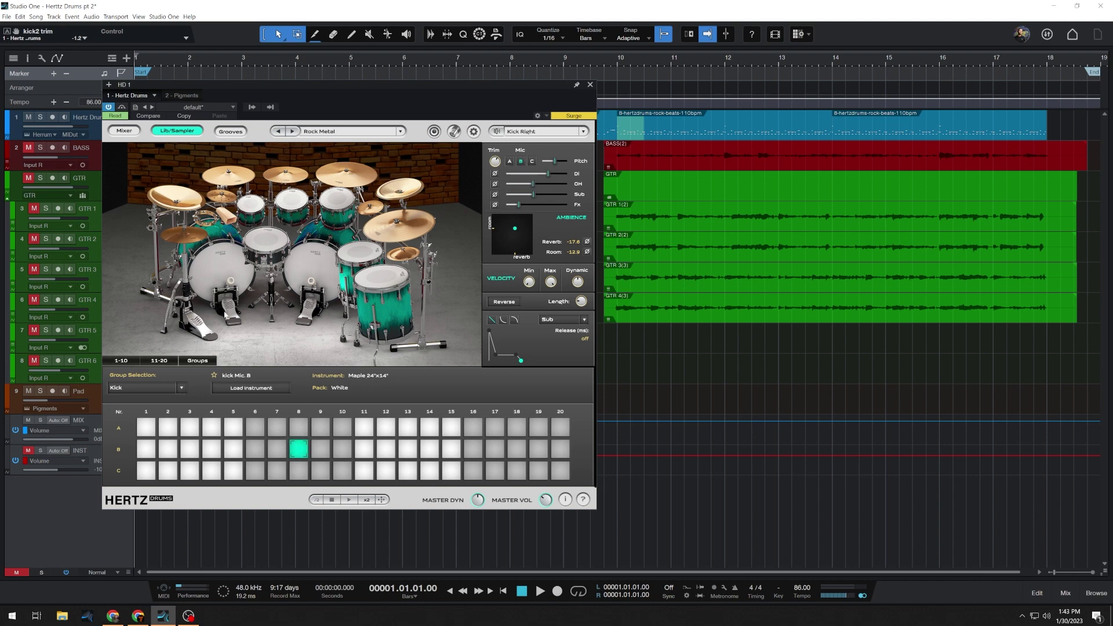
pyautogui.click(253, 450)
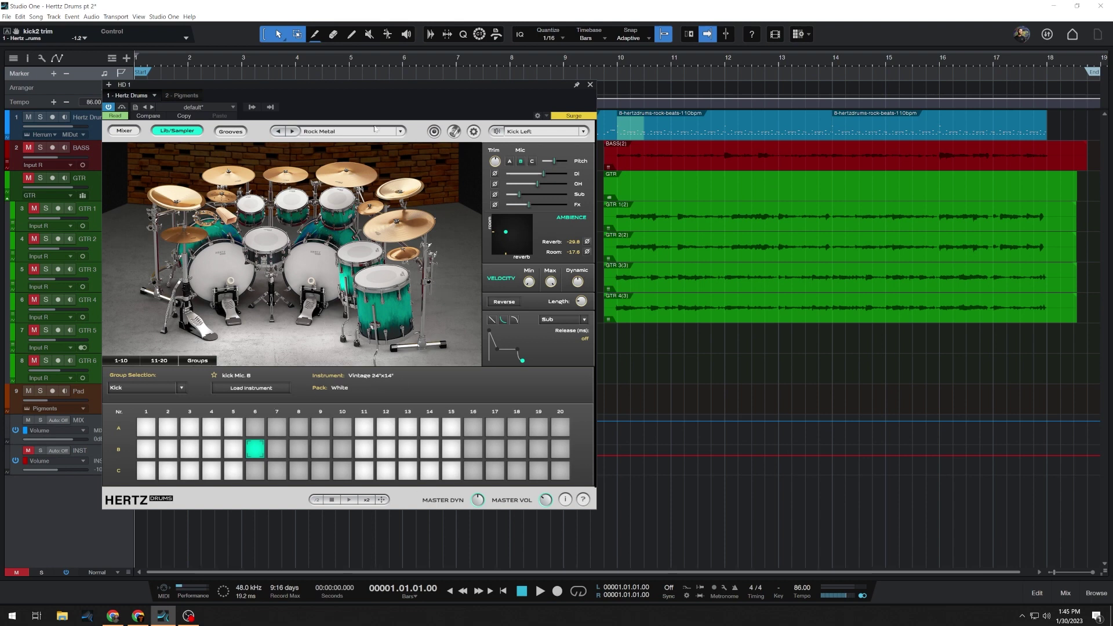
# Load the Snap Kit 03 preset from the Metal Unlimited Pack
pyautogui.click(400, 132)
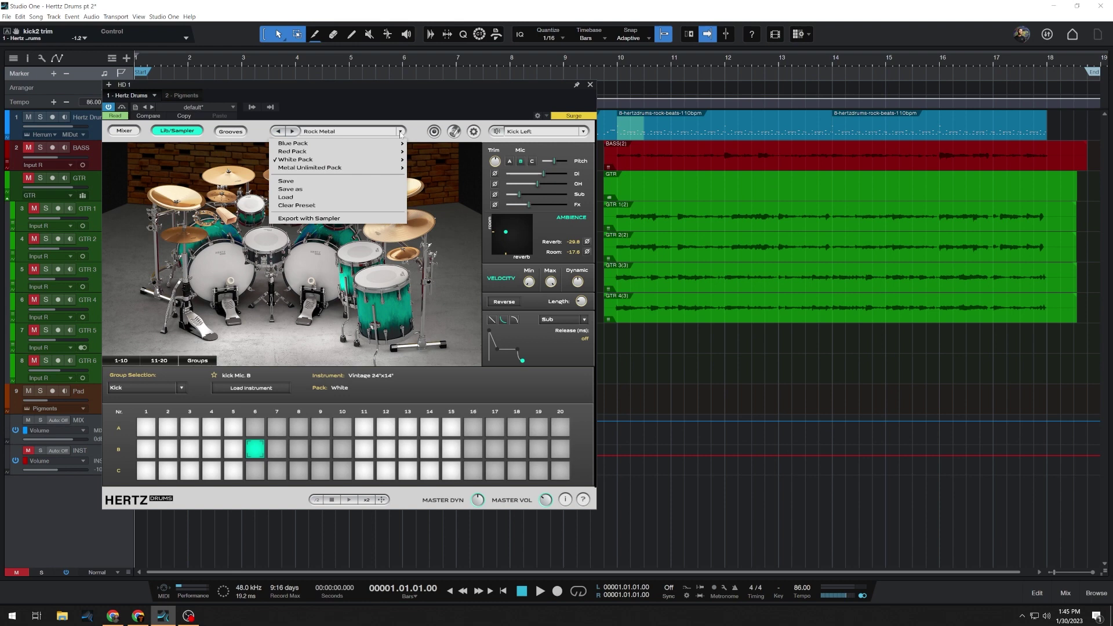
pyautogui.moveTo(368, 145)
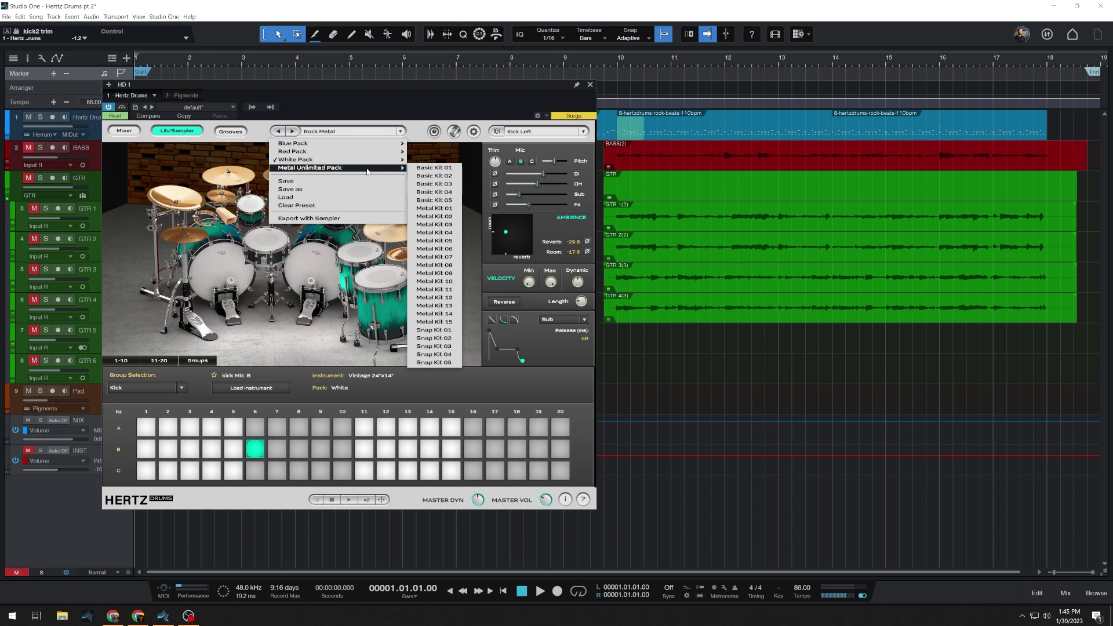
pyautogui.click(447, 346)
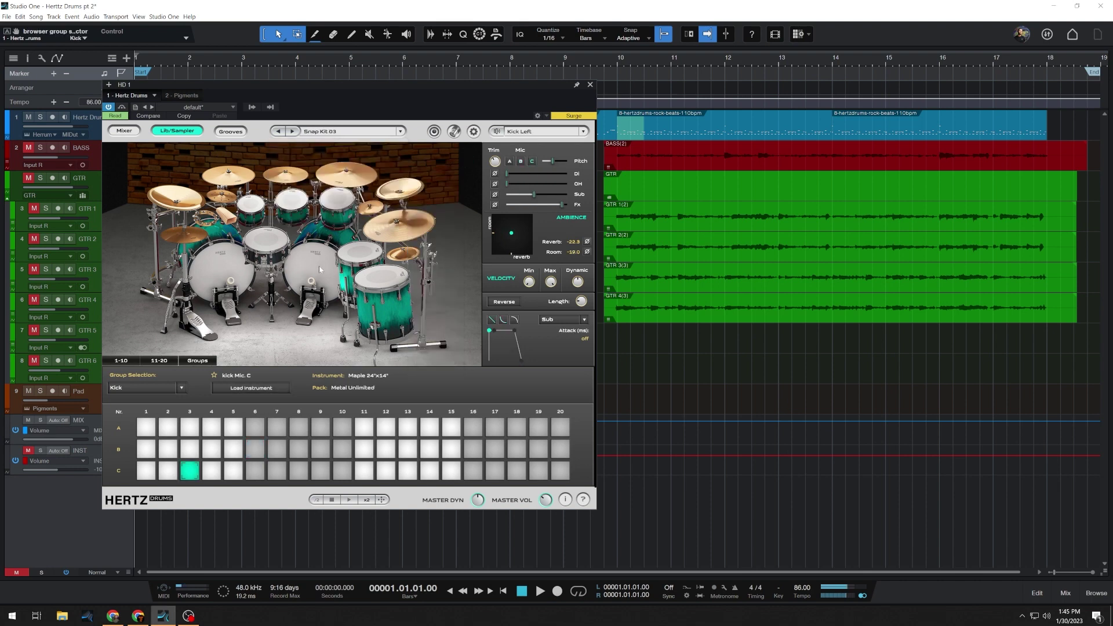
# Audition the snare, the three rack toms and both floor toms on the drum kit
pyautogui.click(261, 226)
pyautogui.click(251, 204)
pyautogui.click(291, 198)
pyautogui.click(336, 200)
pyautogui.click(363, 250)
pyautogui.click(383, 280)
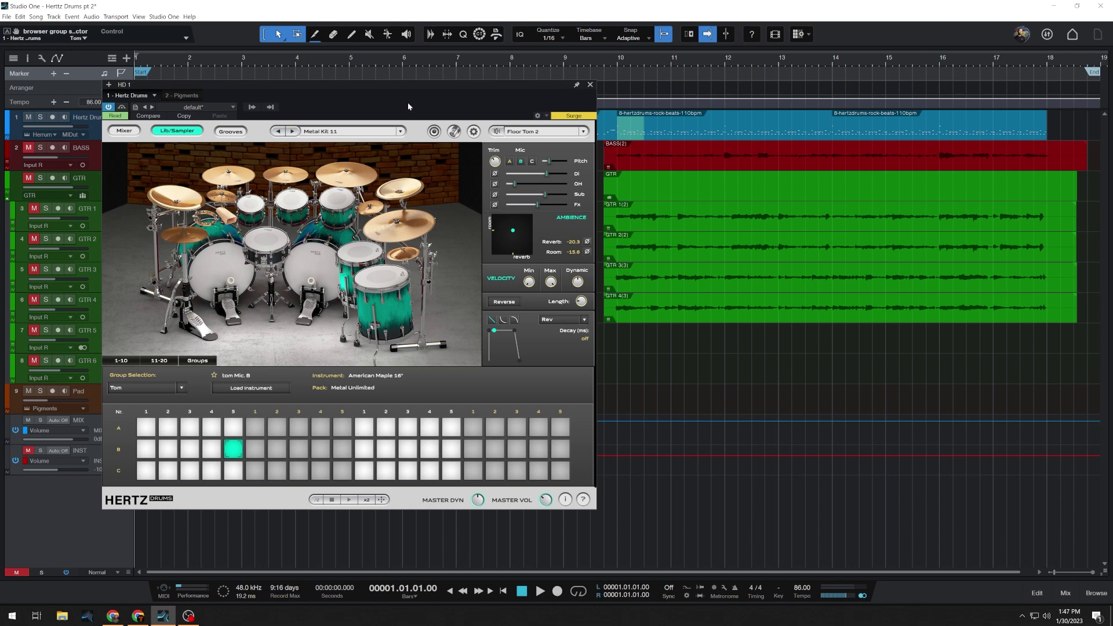
# Try placing the fourth beat of the second hi-hat row from the Rock 4x4 110 grooves on the drum track at bar 19, and delete the clip
pyautogui.click(238, 133)
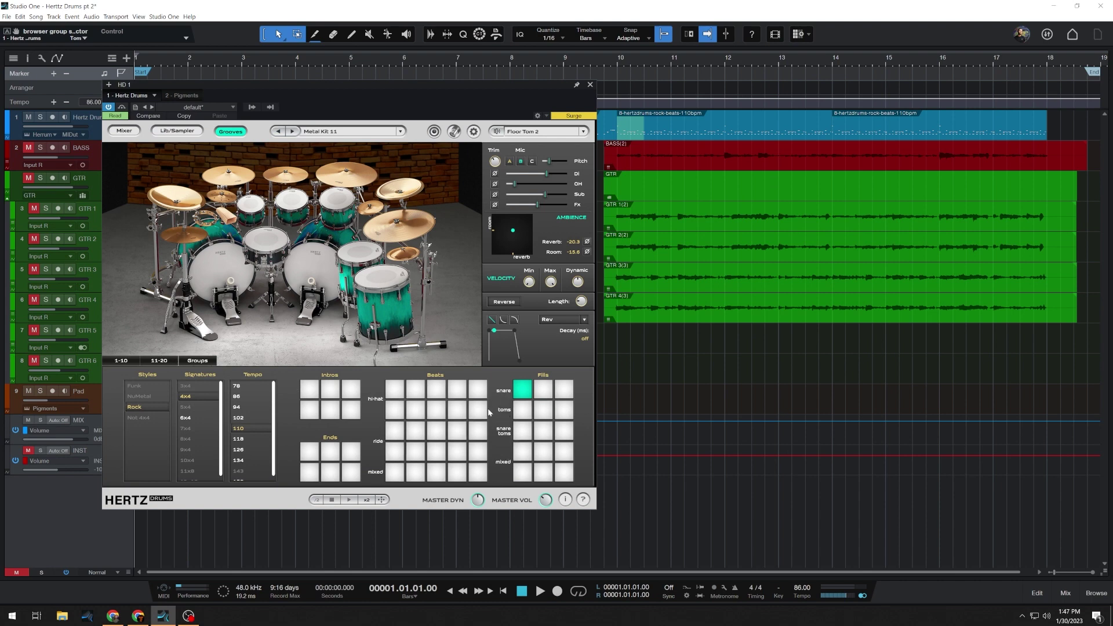
pyautogui.hscroll(1, 846, 180)
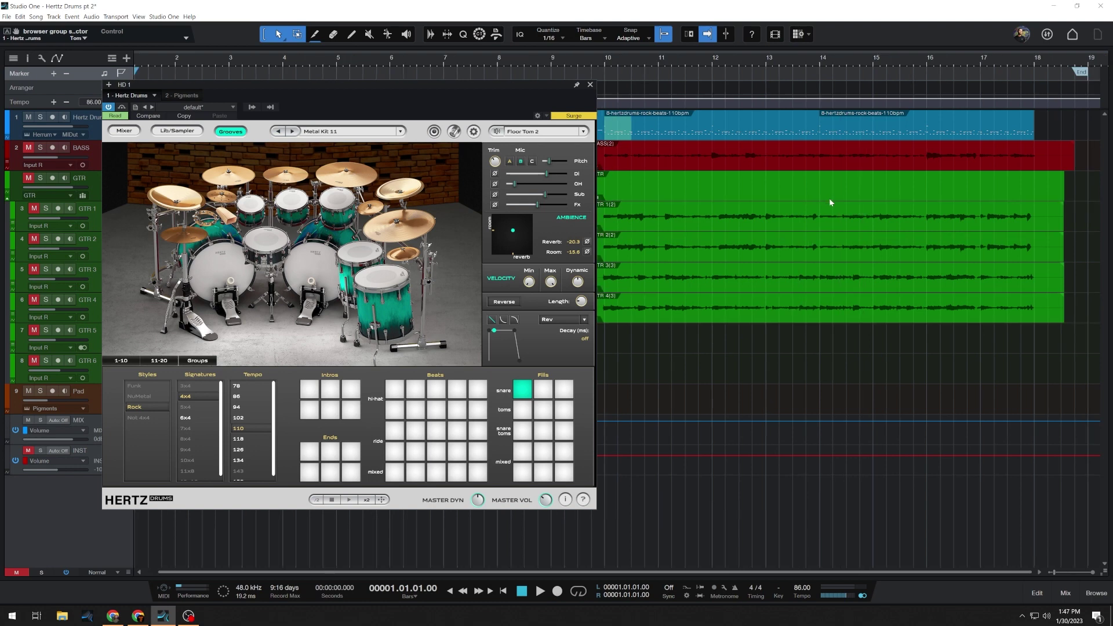
pyautogui.scroll(-1, 830, 203)
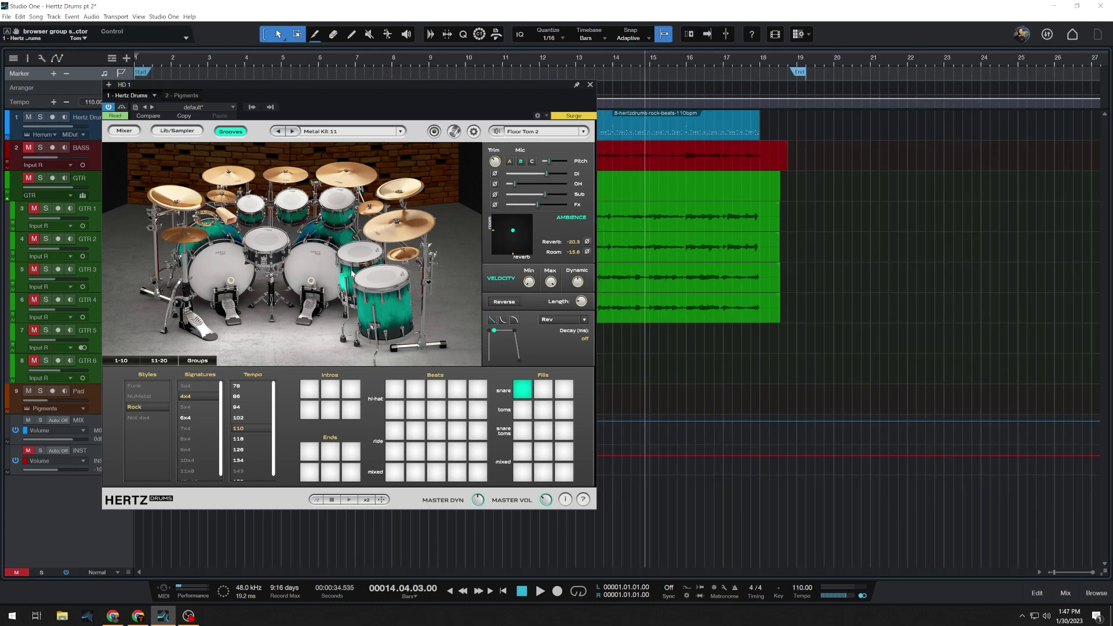
pyautogui.click(456, 413)
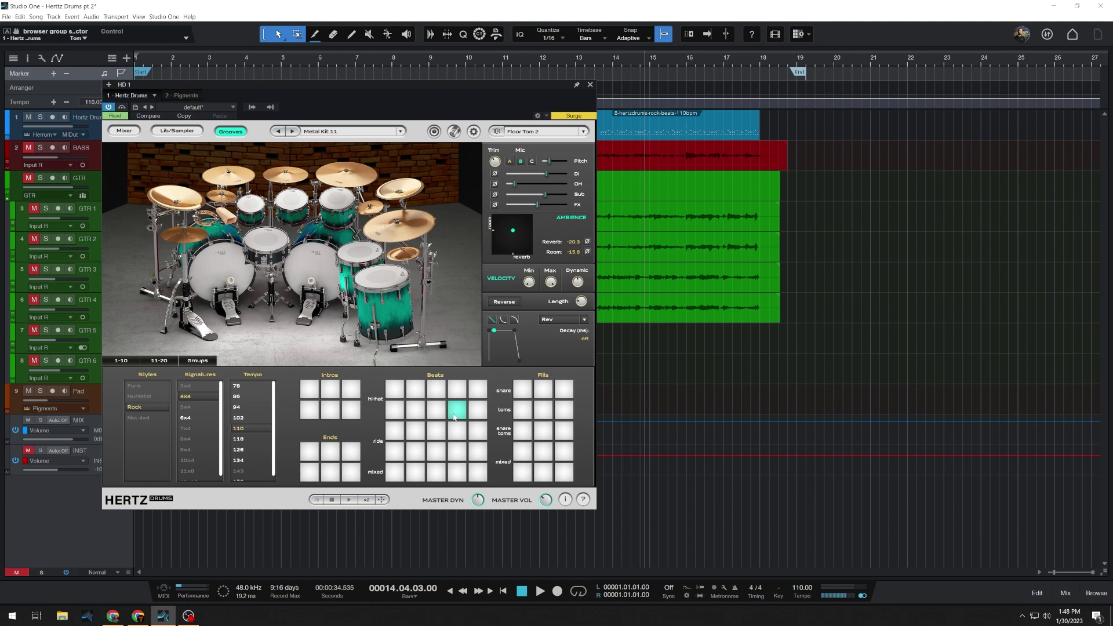
pyautogui.moveTo(382, 502); pyautogui.dragTo(811, 131)
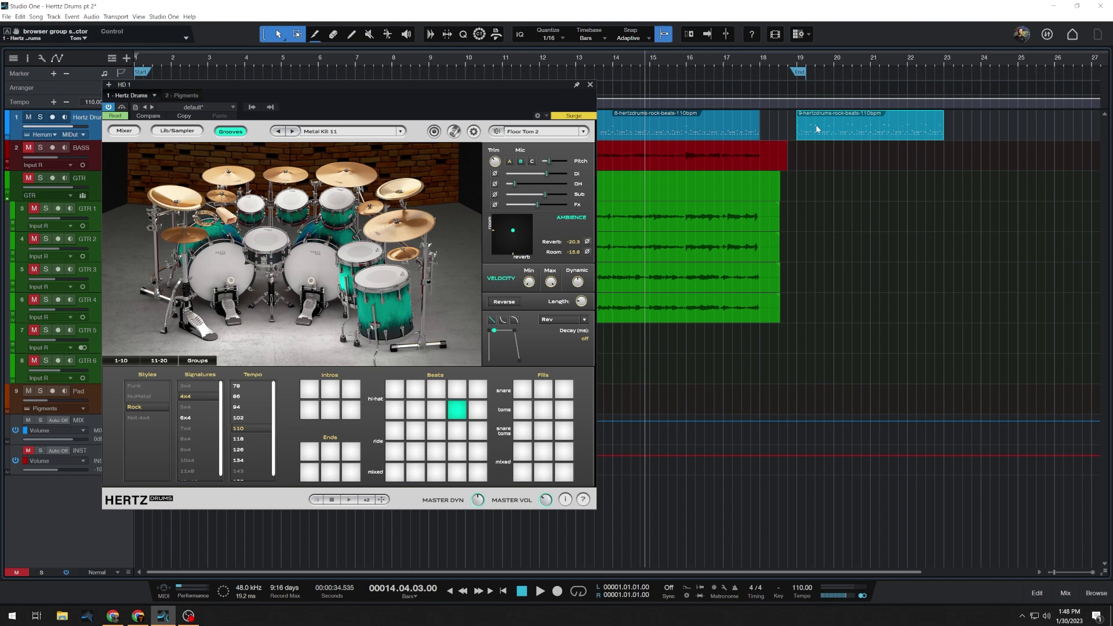
pyautogui.press('Delete')
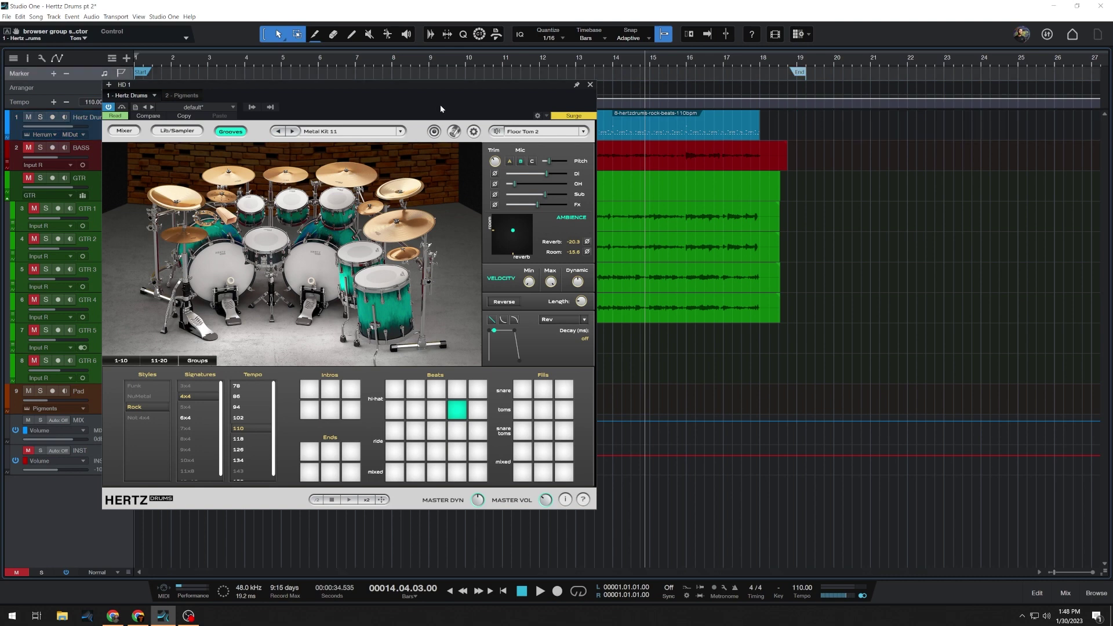
# Examine the drum channels' multi-output routing and group channels, plus the MIDI mapping options for the articulations
pyautogui.click(434, 132)
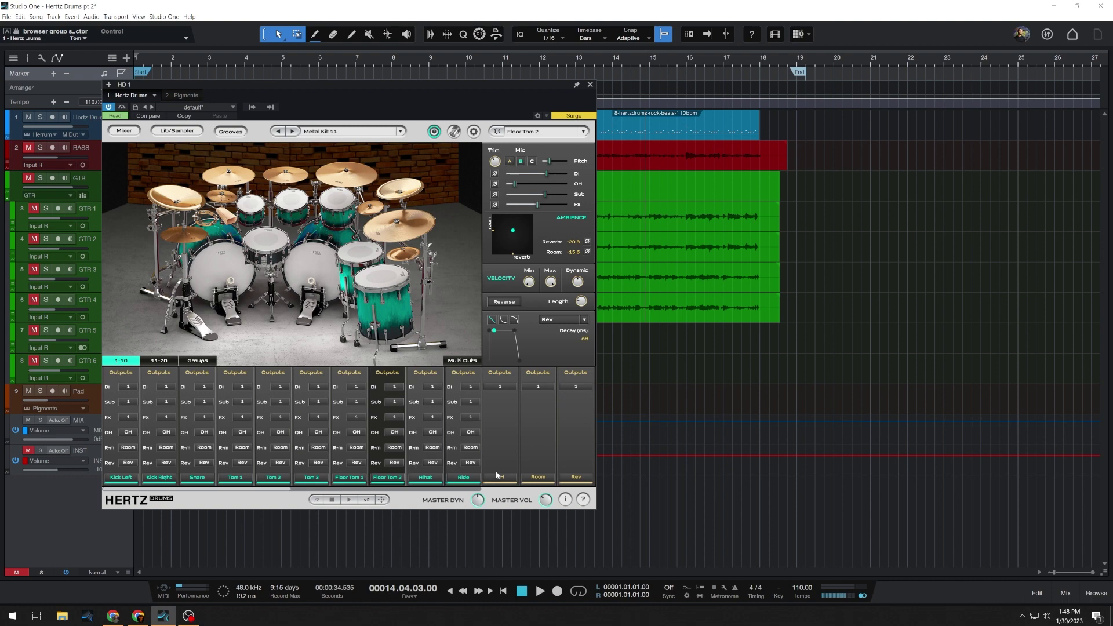
pyautogui.click(197, 359)
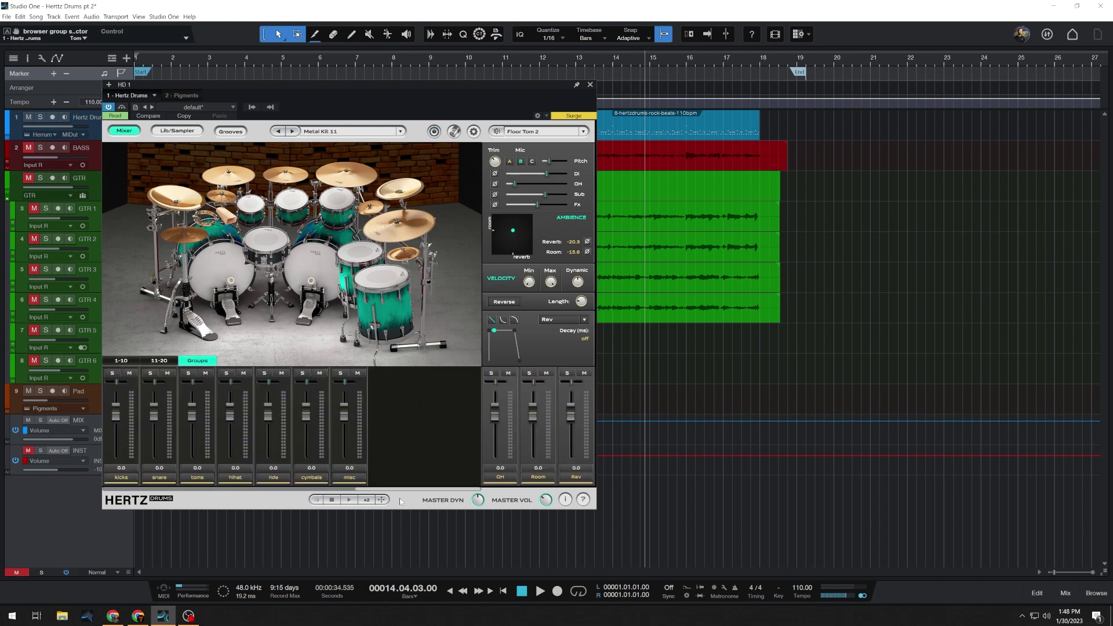
pyautogui.click(120, 360)
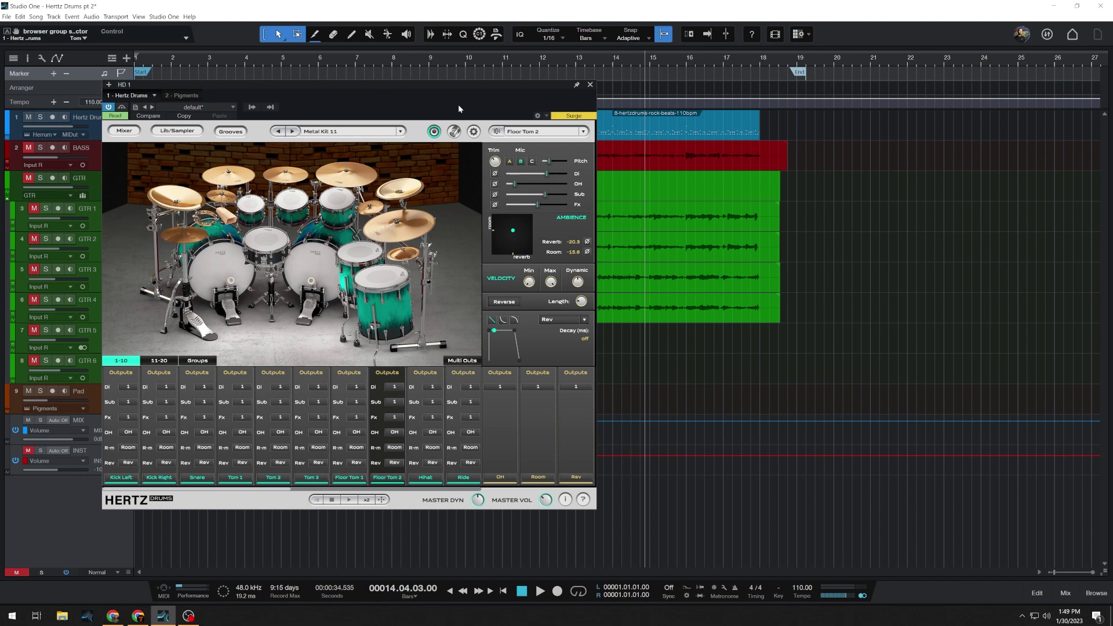
pyautogui.click(454, 132)
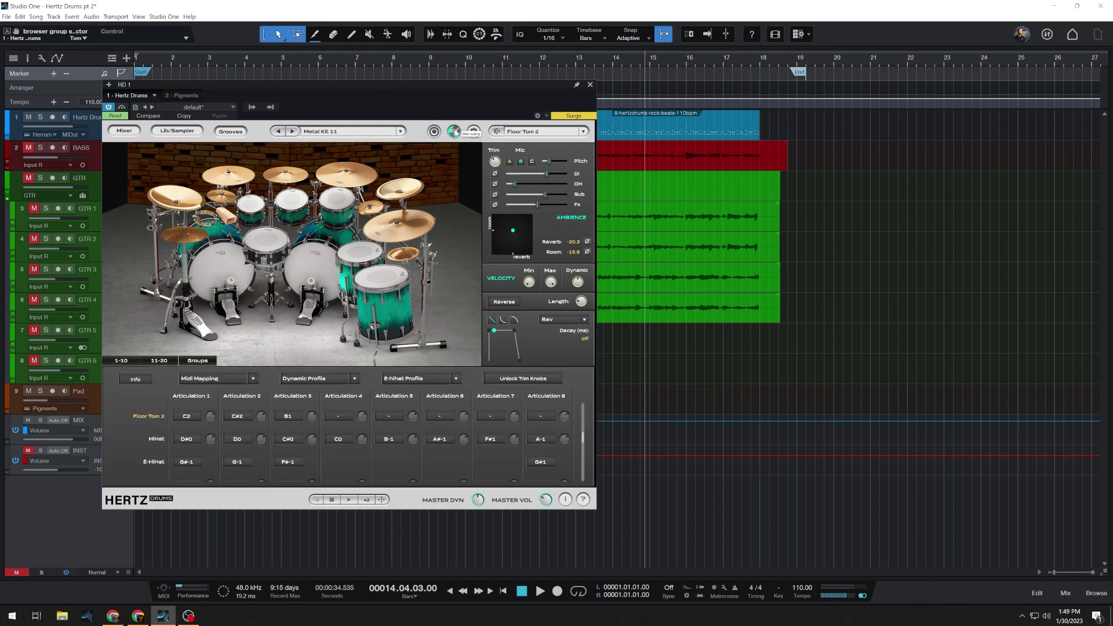
pyautogui.click(254, 379)
pyautogui.moveTo(239, 409)
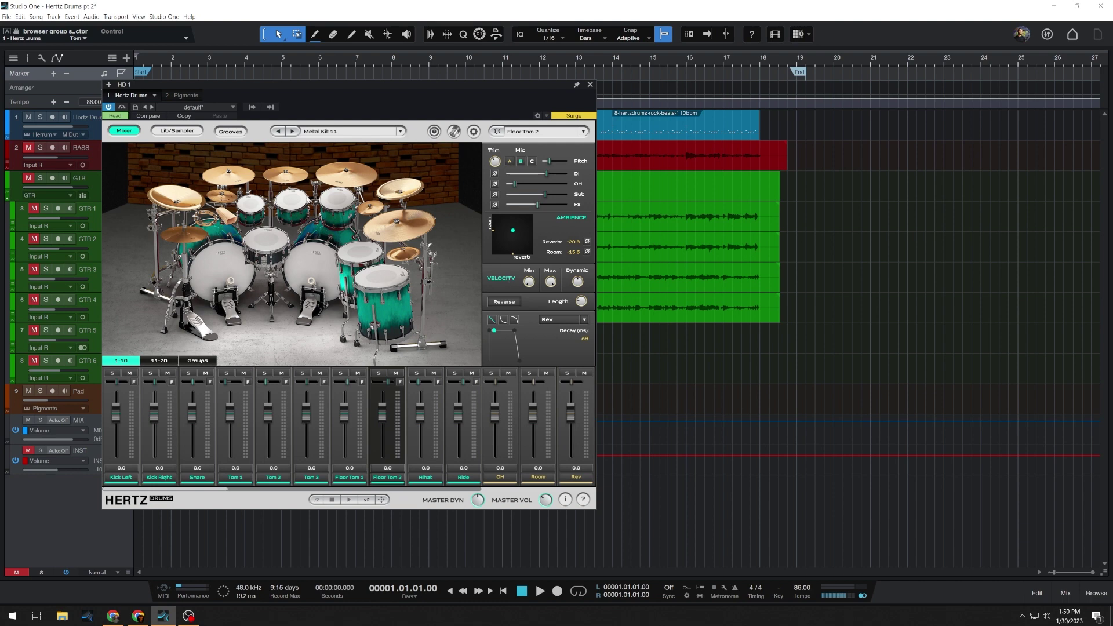
# Play the song with the Rock Metal, Djent and Metal Kit 05 presets, toggling the INST mute to compare drums alone and in the mix
pyautogui.click(590, 84)
pyautogui.press('space')
pyautogui.press('f')
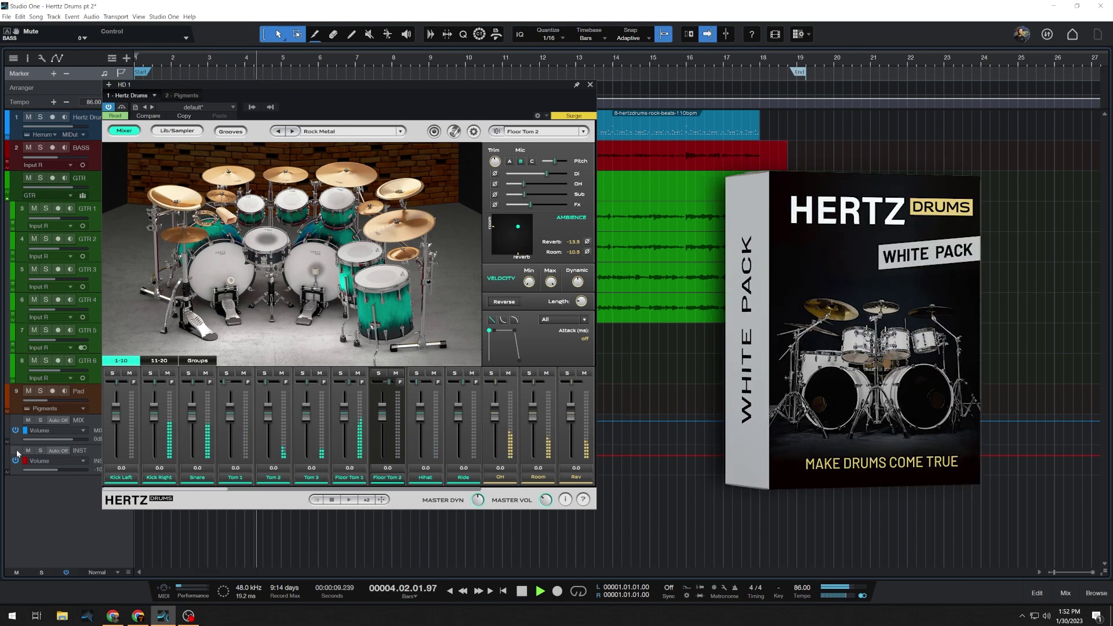
pyautogui.click(22, 451)
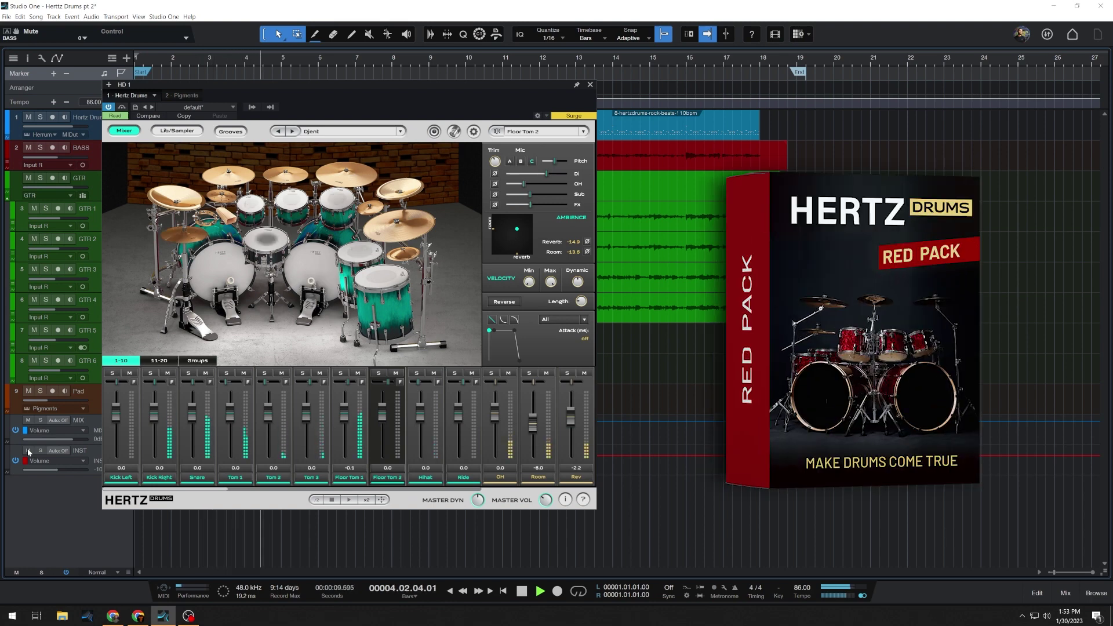
pyautogui.click(28, 450)
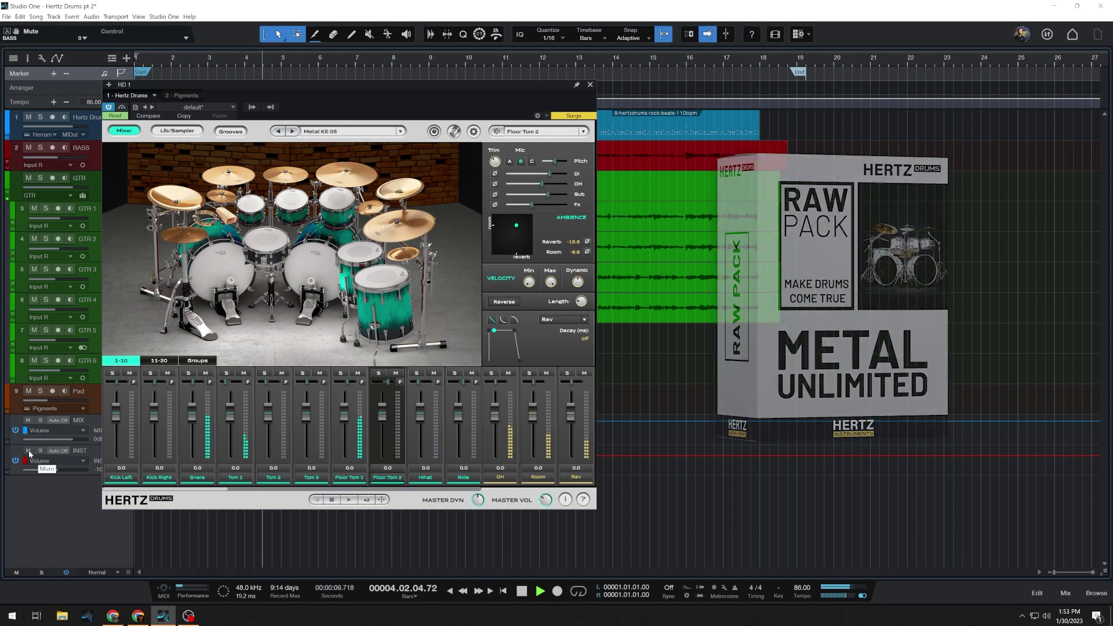
pyautogui.click(28, 450)
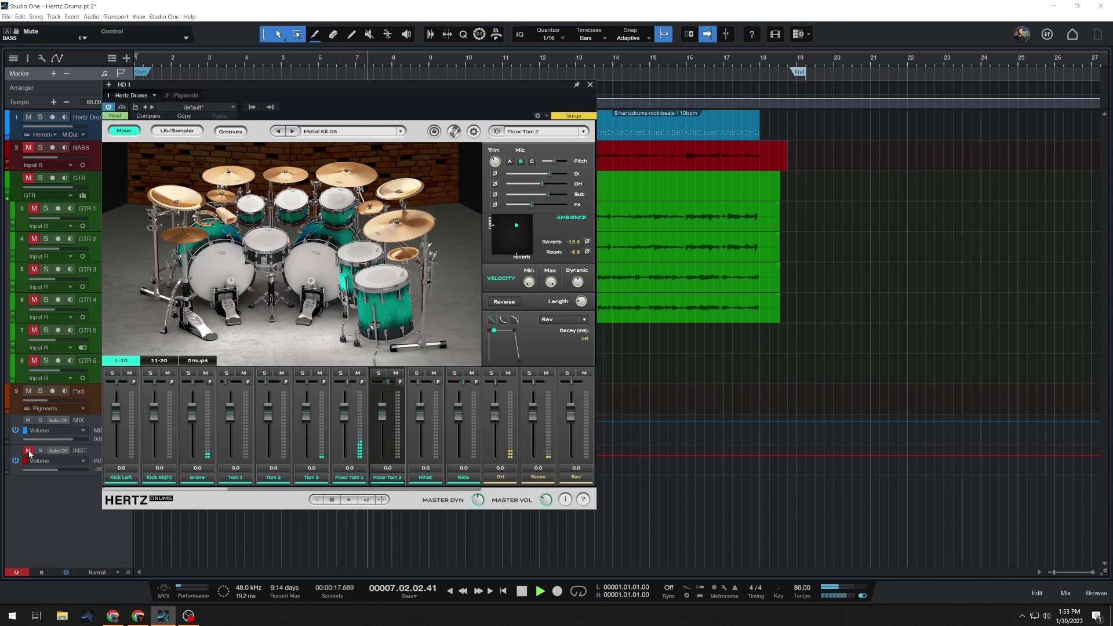
# Play the song with the Progressive Rock and Alternative Rock presets, unmuting INST for the full mix and muting it for drums alone
pyautogui.click(27, 451)
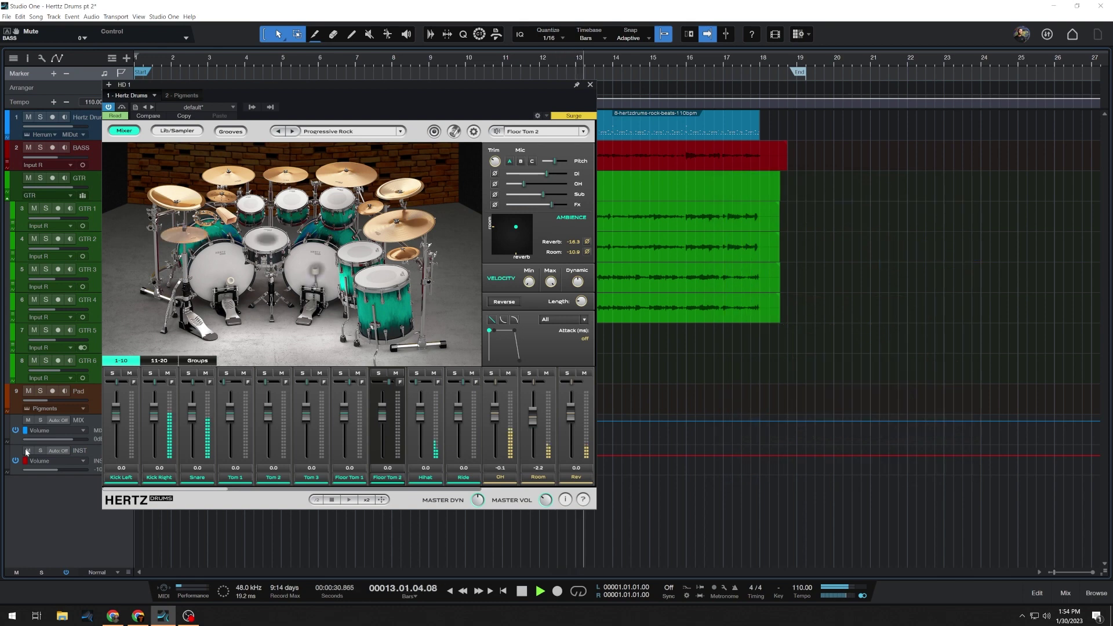
pyautogui.click(26, 452)
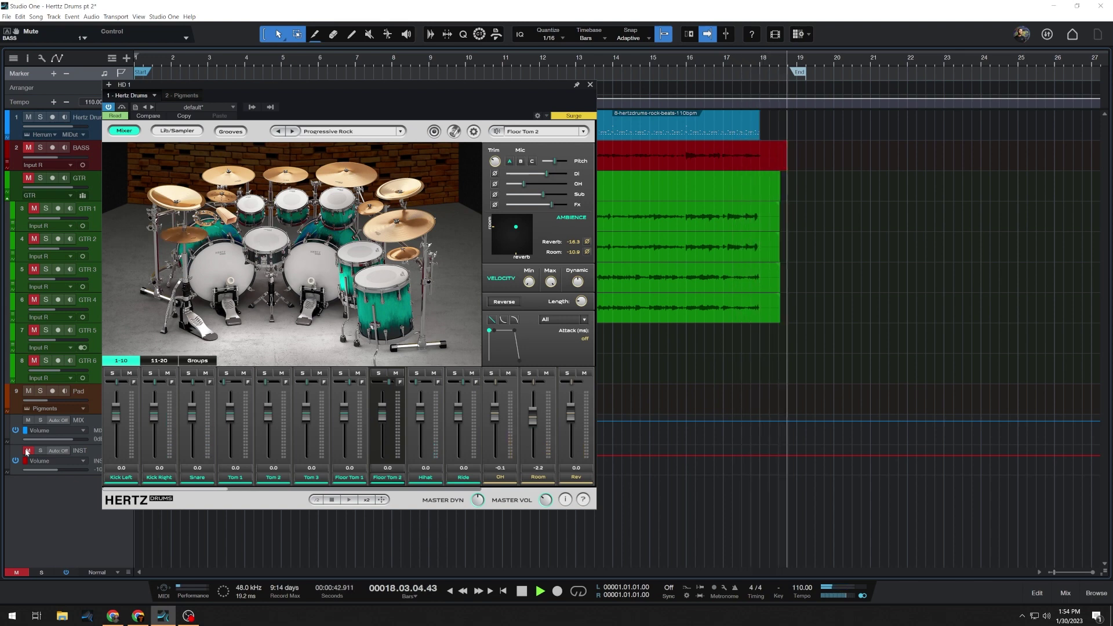
pyautogui.click(28, 450)
pyautogui.press('space')
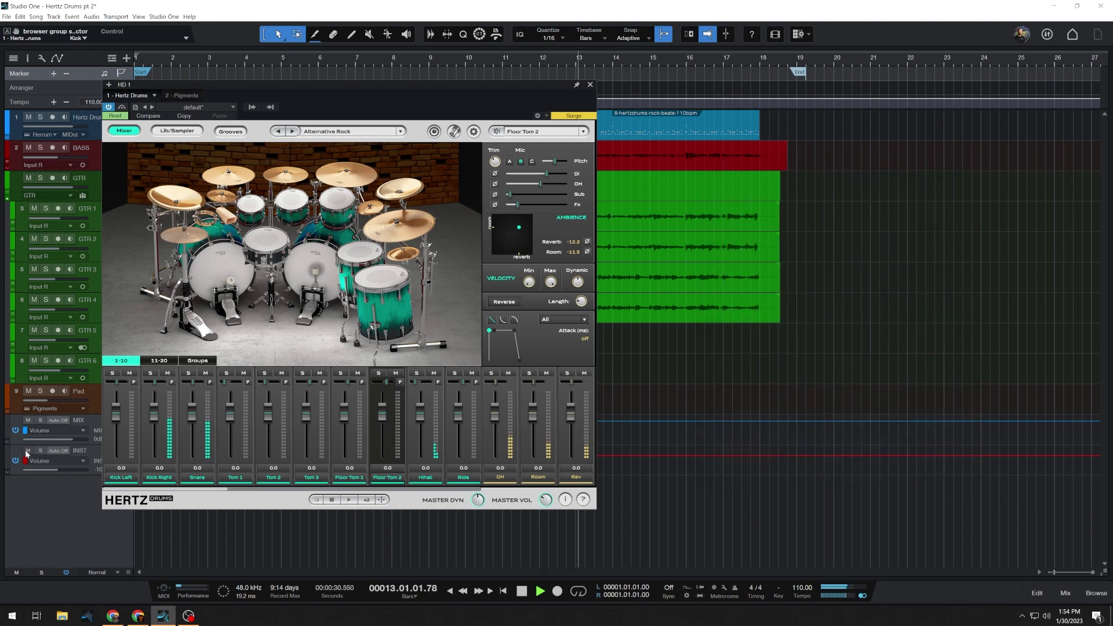
pyautogui.click(28, 451)
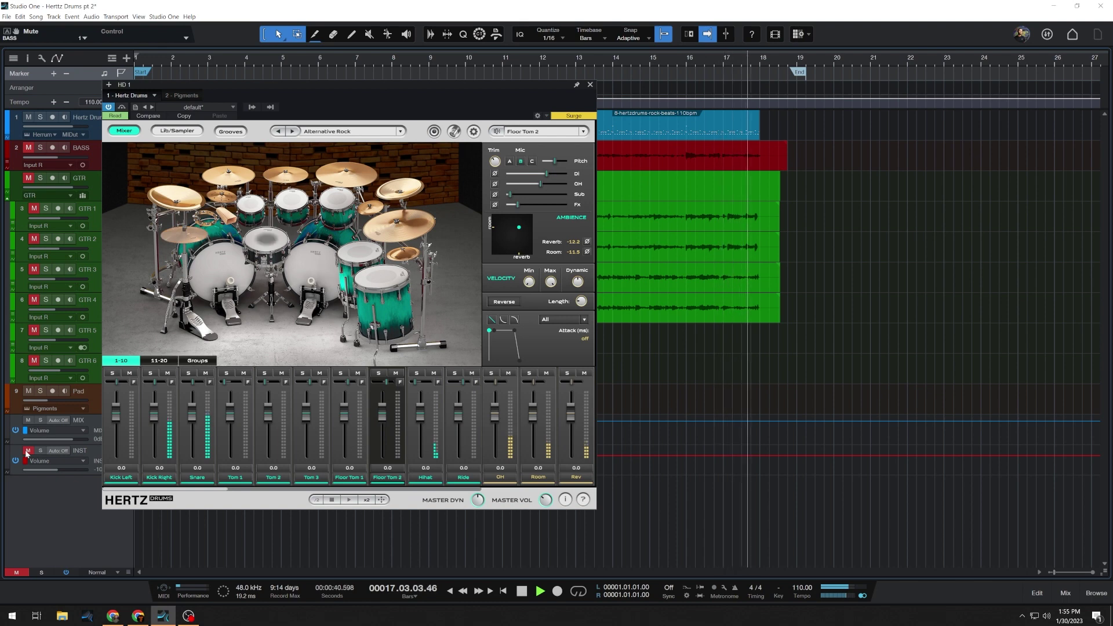
# Play the song with the Basic Kit 04 preset, toggling the INST mute to hear the full mix and the drums alone
pyautogui.click(28, 451)
pyautogui.press('space')
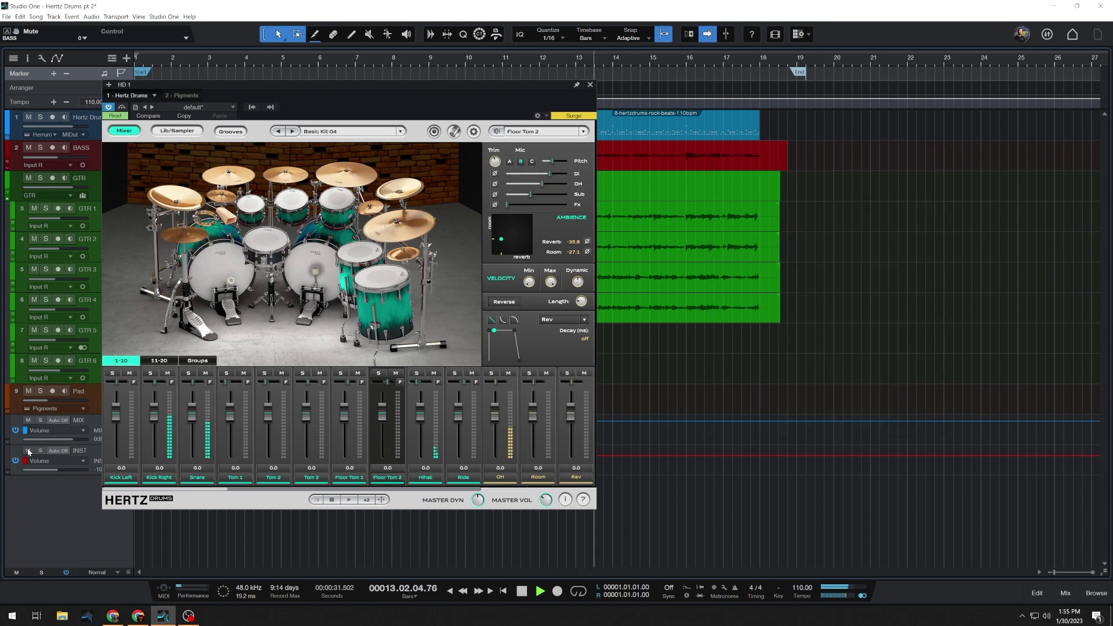
pyautogui.click(27, 450)
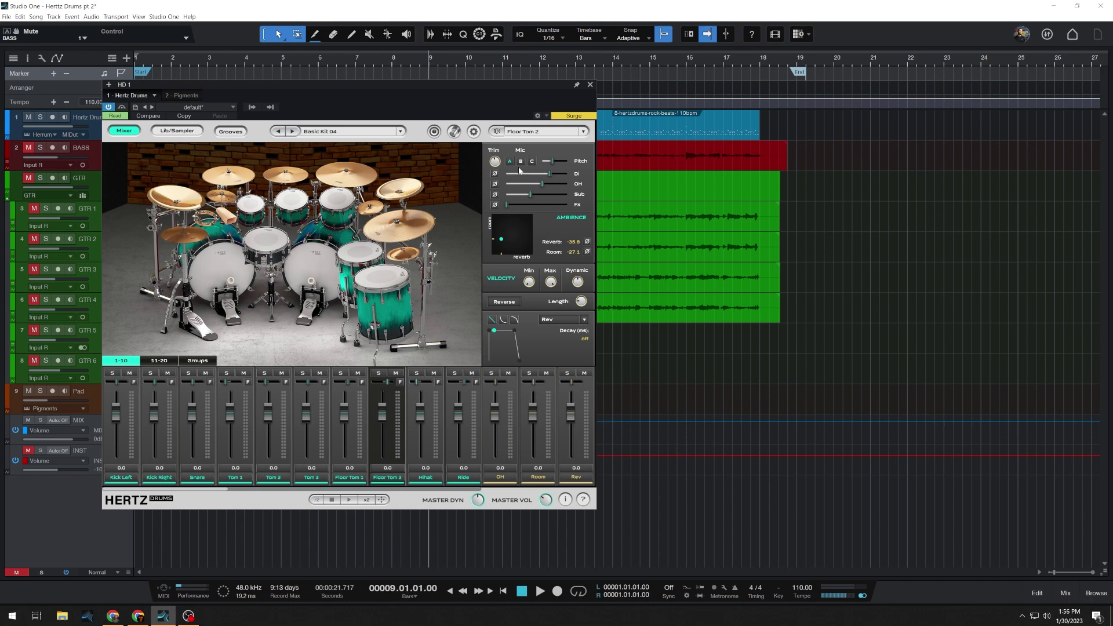
pyautogui.press('space')
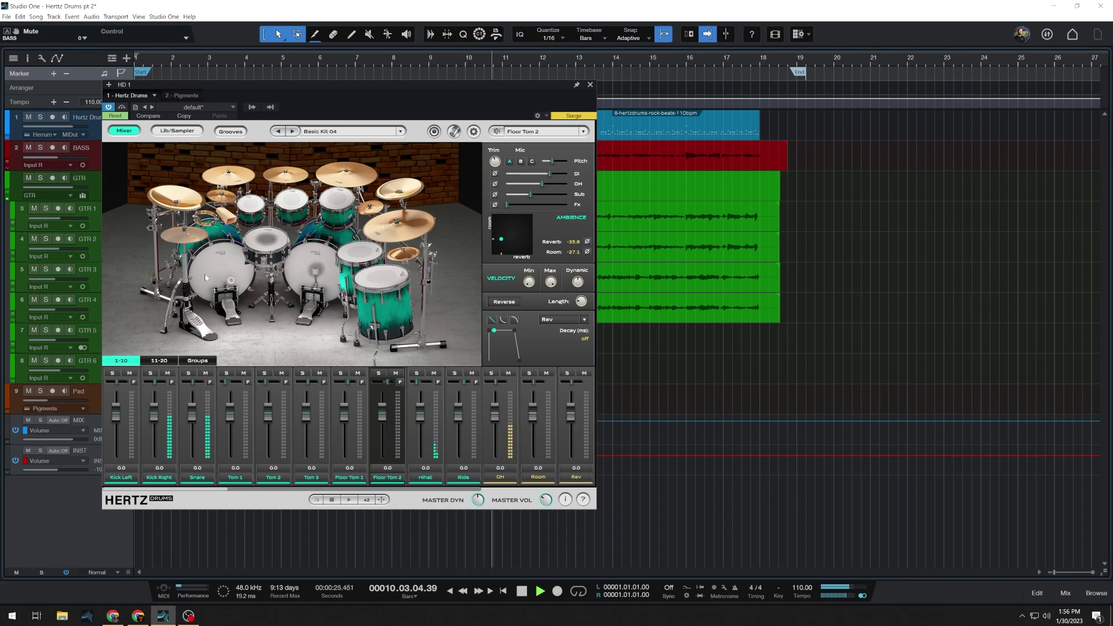
pyautogui.click(27, 450)
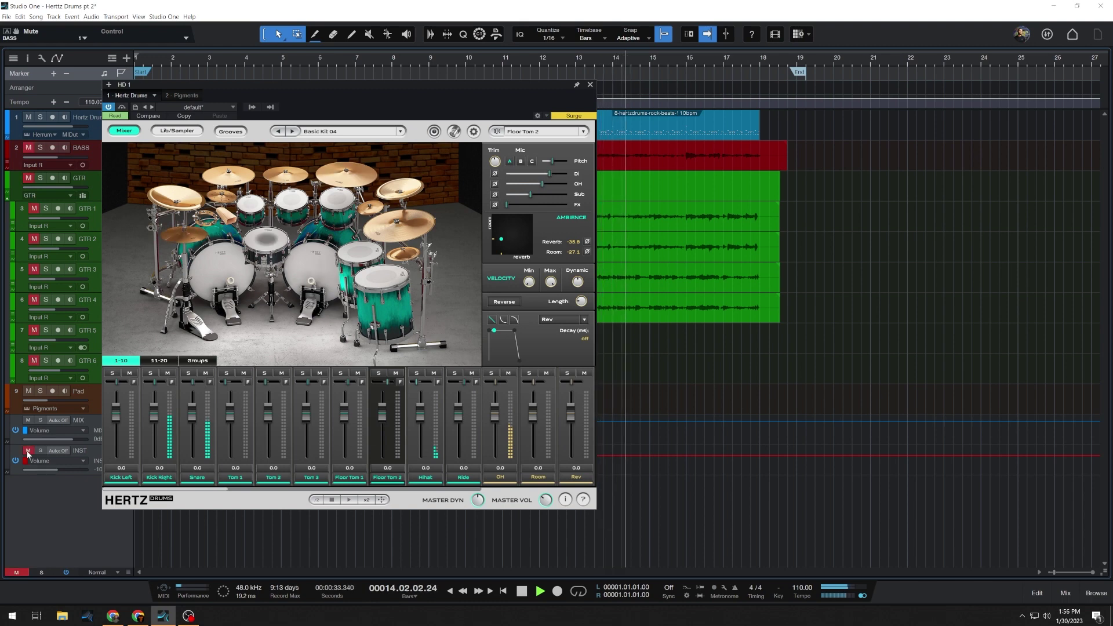